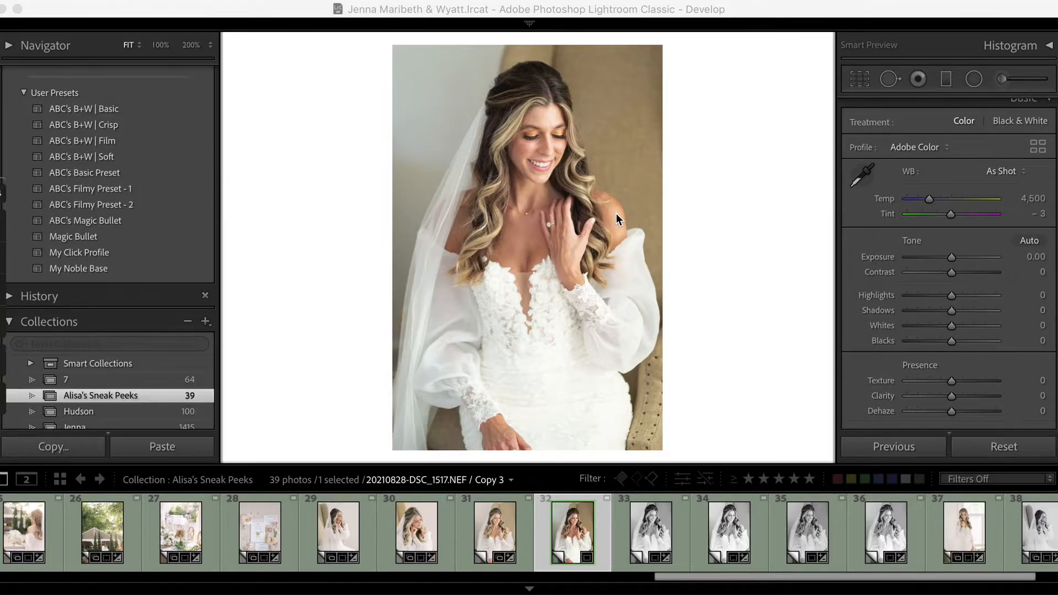
# - Convert the bridal portrait to black and white and set Exposure −0.05, Highlights −55, Shadows +7, Whites −44 and Blacks −7
pyautogui.click(730, 240)
pyautogui.press('v')
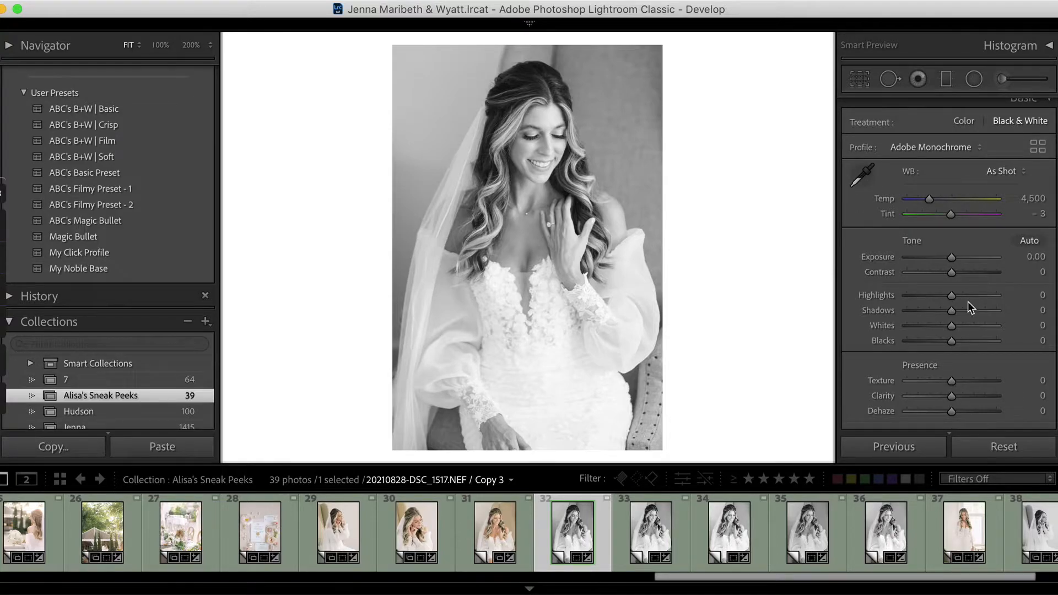
pyautogui.moveTo(950, 257); pyautogui.dragTo(948, 255)
pyautogui.moveTo(951, 310); pyautogui.dragTo(955, 311)
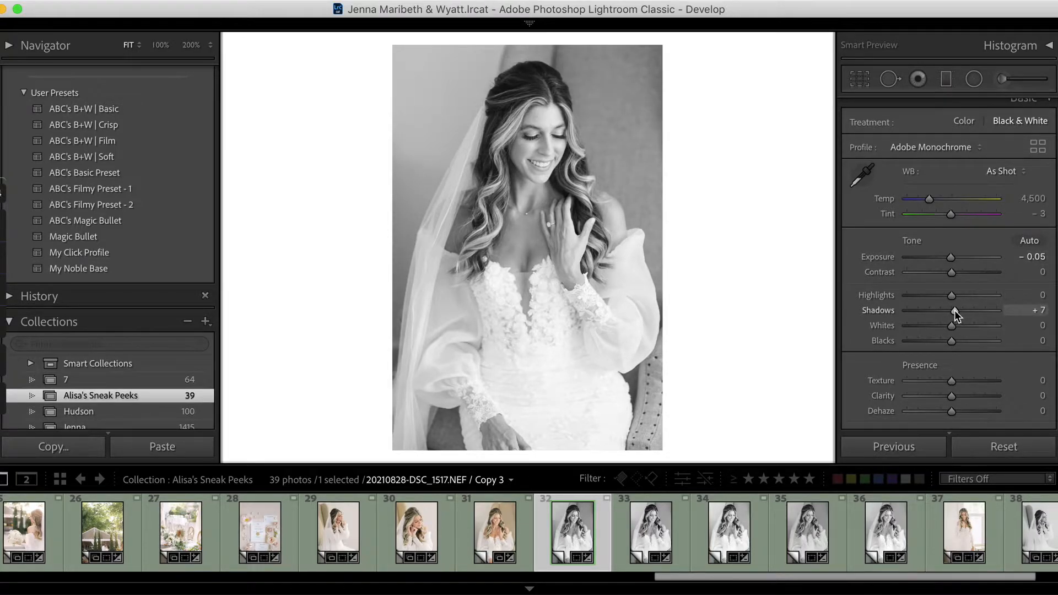
pyautogui.moveTo(953, 295); pyautogui.dragTo(927, 295)
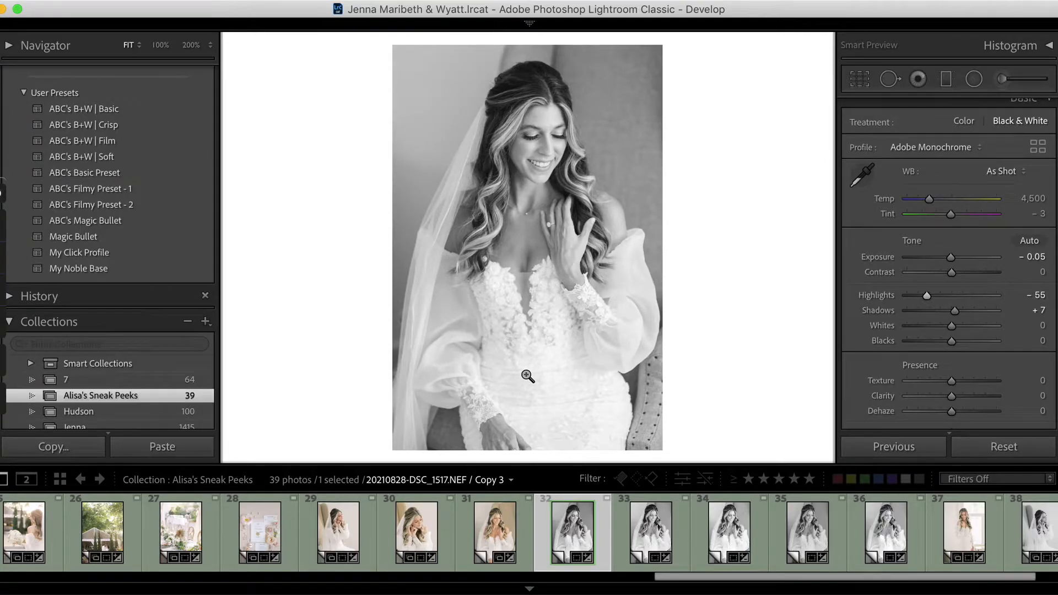
pyautogui.moveTo(951, 326); pyautogui.dragTo(931, 326)
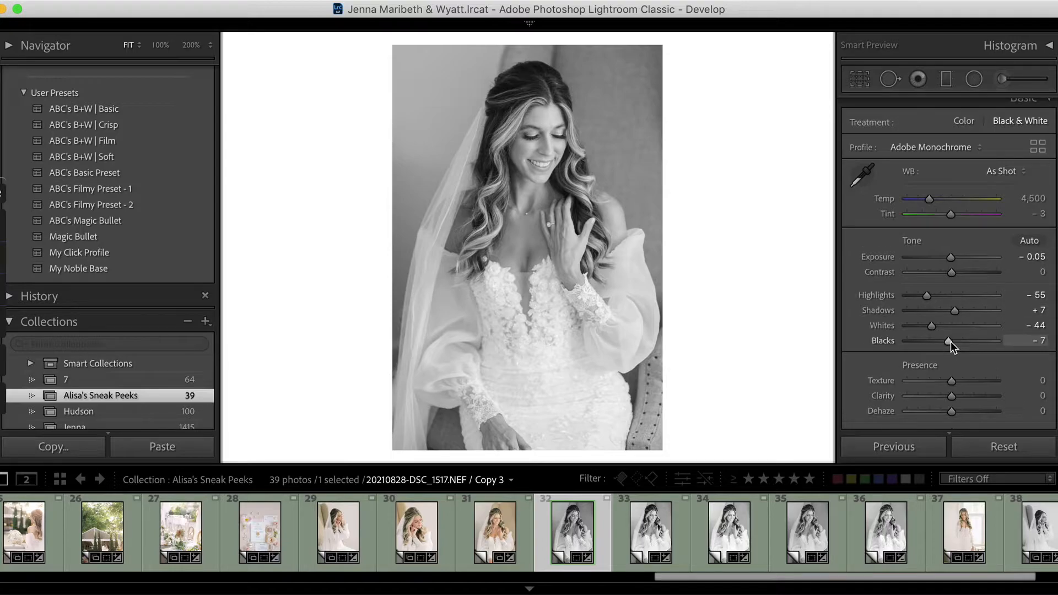
# - Set the portrait's Clarity to +4 and Dehaze to +23, and raise Exposure to +0.40
pyautogui.scroll(-4, 950, 341)
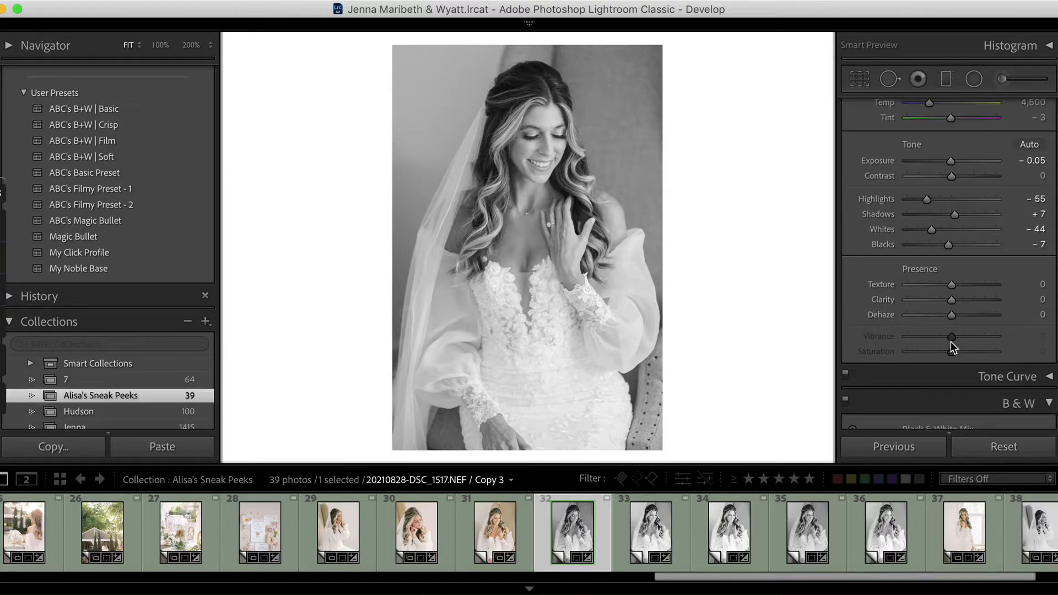
pyautogui.click(593, 310)
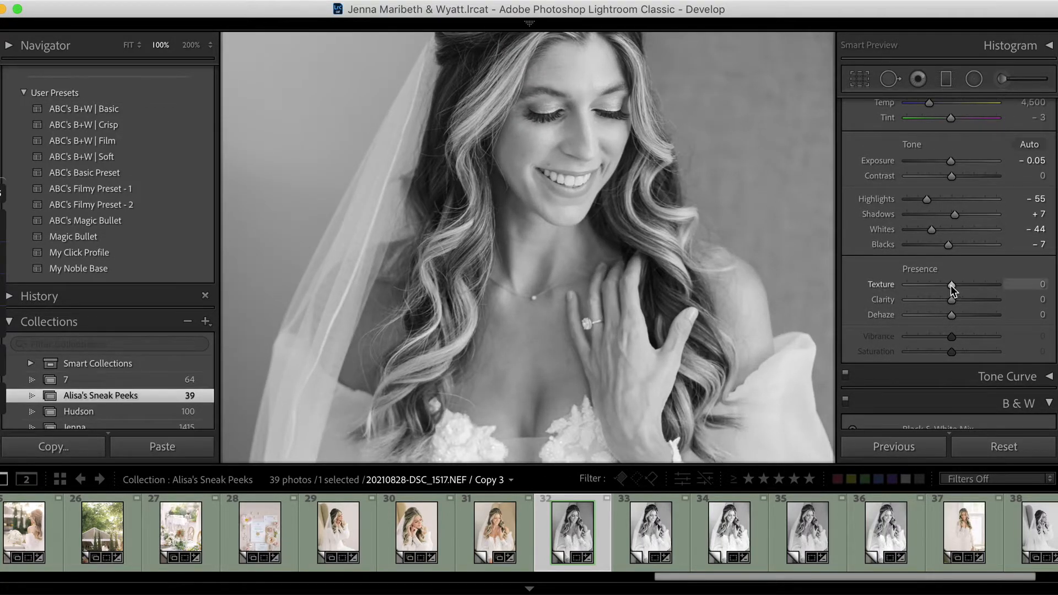
pyautogui.moveTo(949, 286)
pyautogui.mouseDown()
pyautogui.moveTo(974, 287)
pyautogui.moveTo(943, 286)
pyautogui.moveTo(942, 300)
pyautogui.mouseUp()
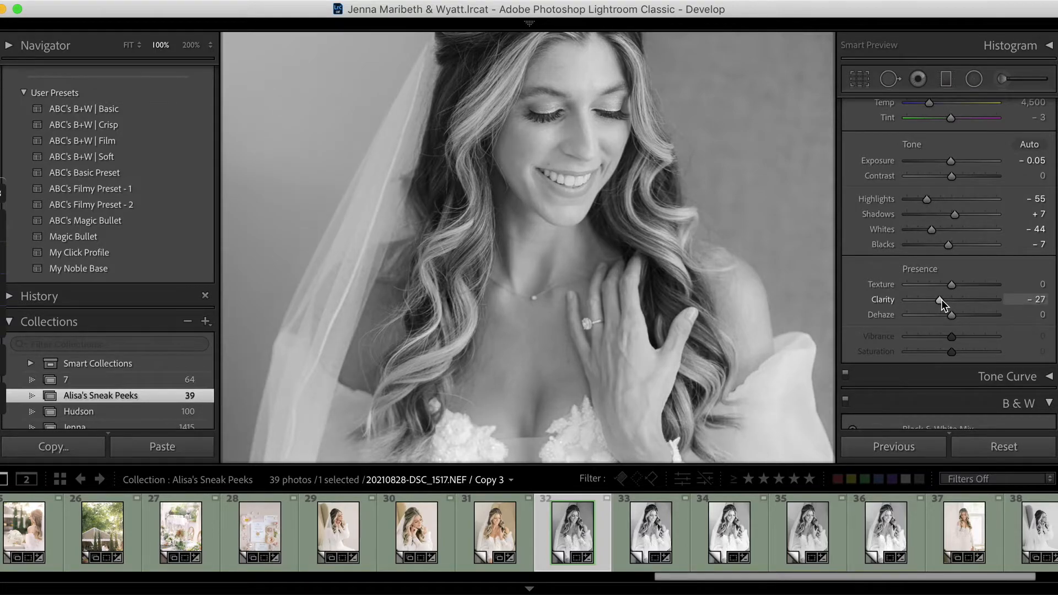
pyautogui.moveTo(941, 300)
pyautogui.mouseDown()
pyautogui.moveTo(964, 299)
pyautogui.moveTo(955, 298)
pyautogui.moveTo(957, 313)
pyautogui.mouseUp()
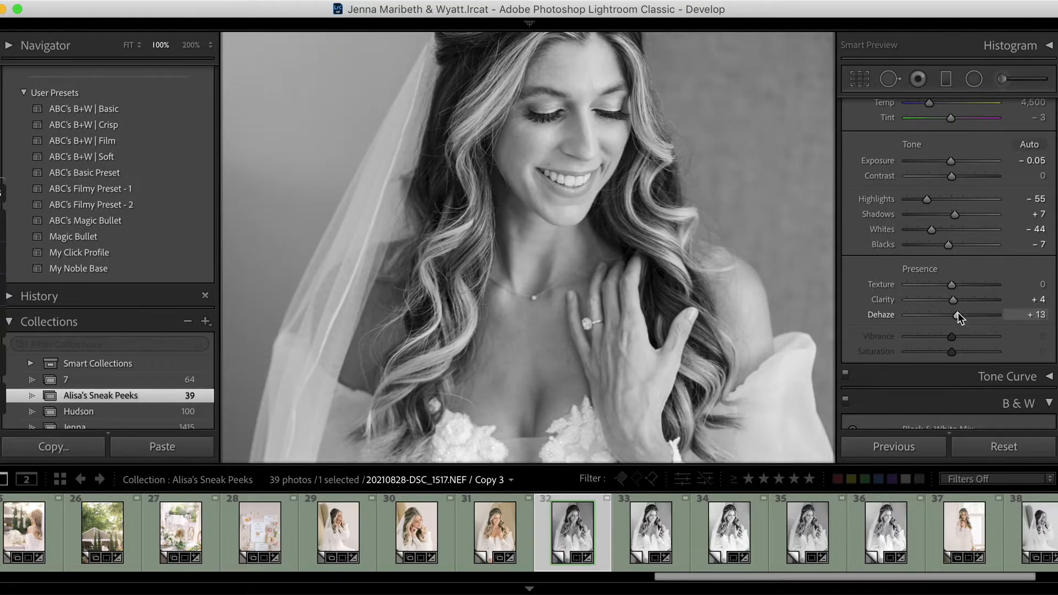
pyautogui.press('z')
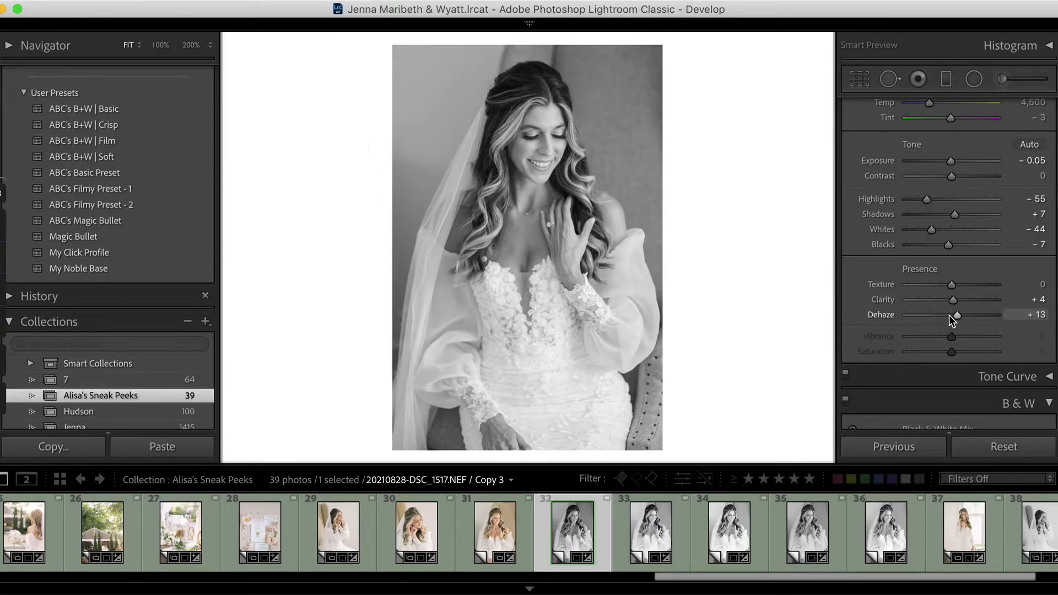
pyautogui.moveTo(958, 315); pyautogui.dragTo(962, 315)
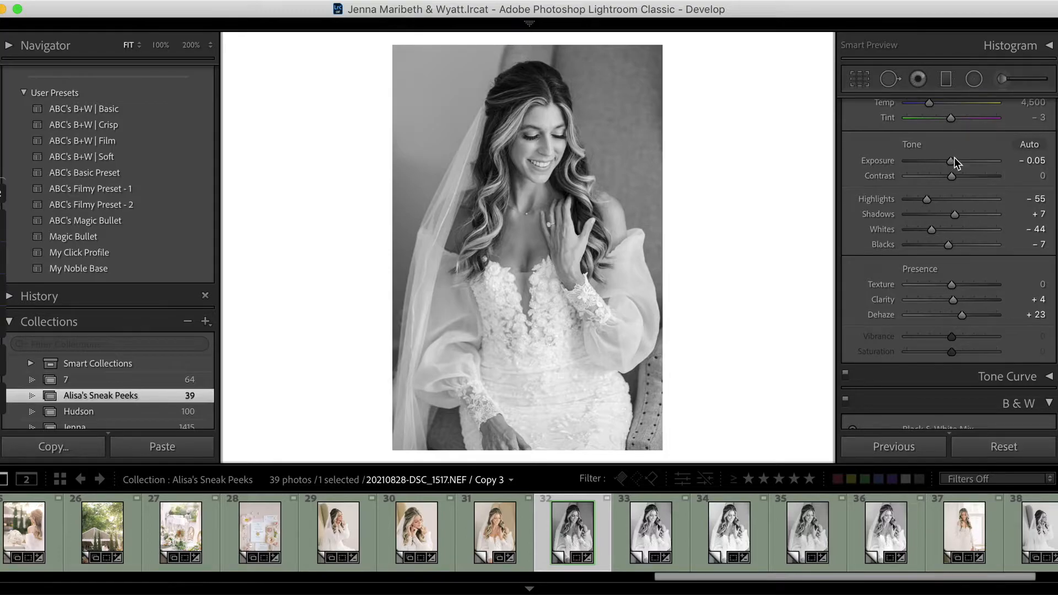
pyautogui.moveTo(949, 159); pyautogui.dragTo(952, 158)
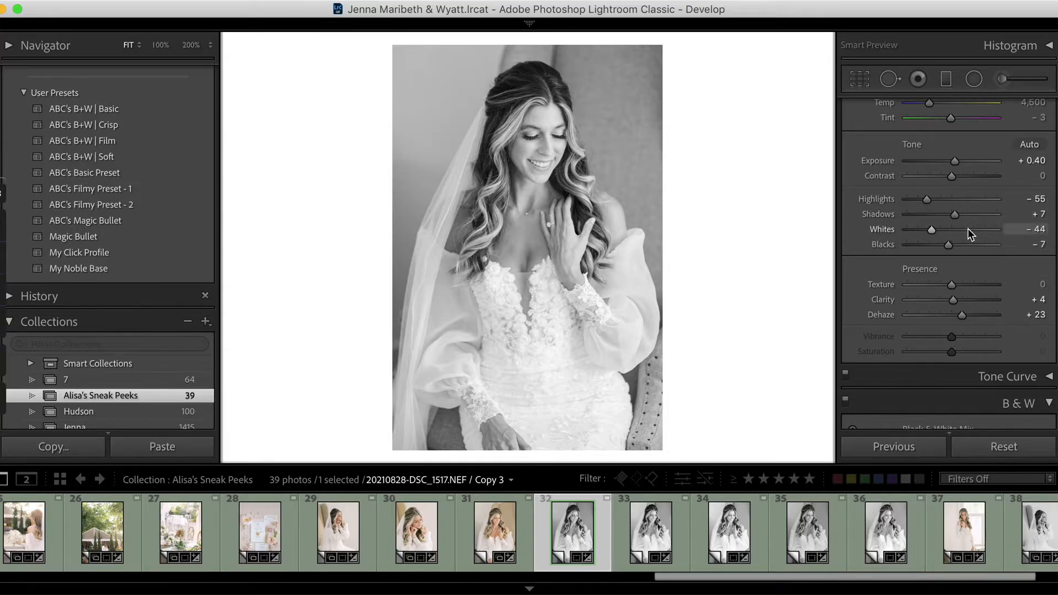
# - Adjust the Black & White Mix to Red −60, Orange +1, Yellow +4, Green −1 and Blue −9
pyautogui.scroll(-5, 967, 228)
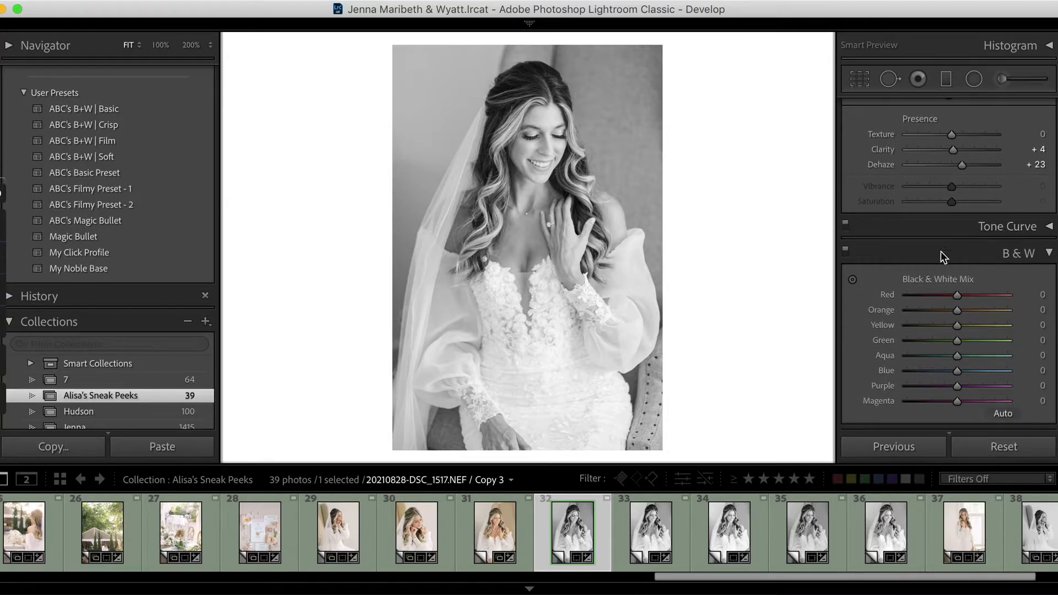
pyautogui.scroll(-3, 960, 303)
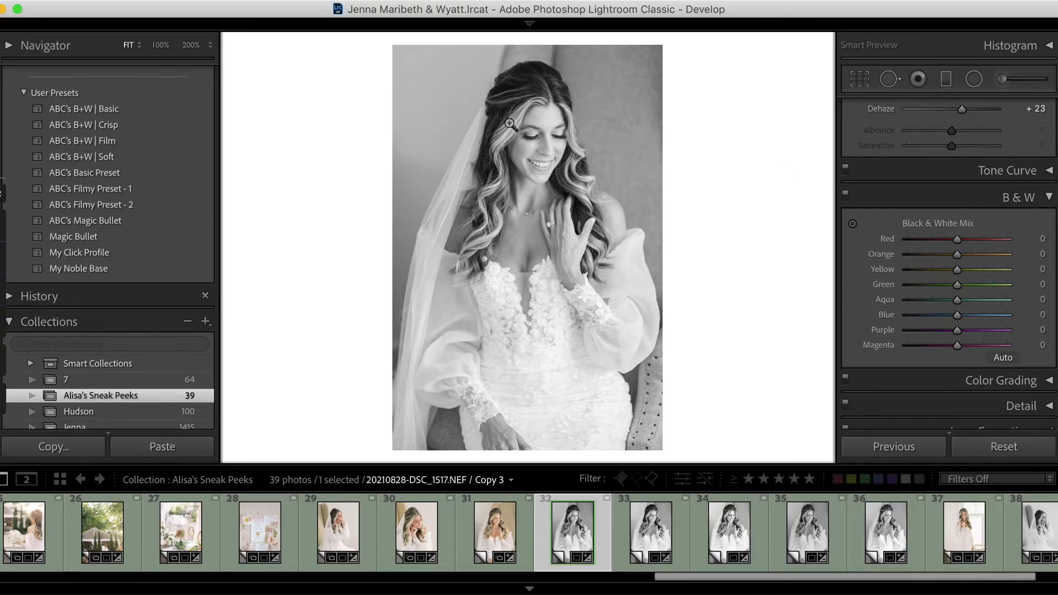
pyautogui.moveTo(959, 241); pyautogui.dragTo(928, 238)
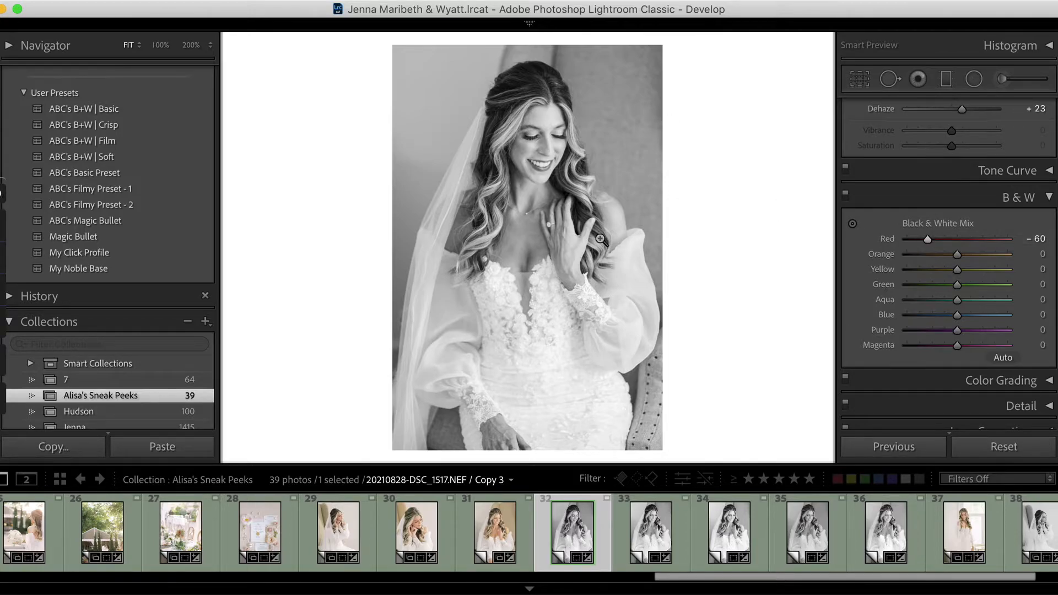
pyautogui.moveTo(959, 257); pyautogui.dragTo(957, 257)
pyautogui.moveTo(956, 255); pyautogui.dragTo(946, 255)
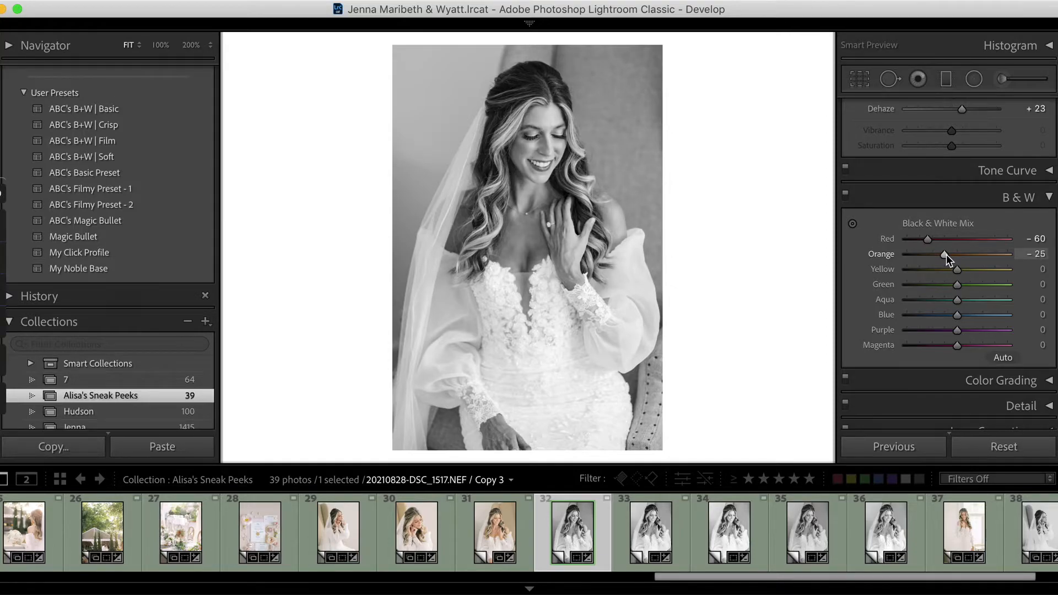
pyautogui.moveTo(946, 255)
pyautogui.mouseDown()
pyautogui.moveTo(970, 255)
pyautogui.moveTo(958, 254)
pyautogui.mouseUp()
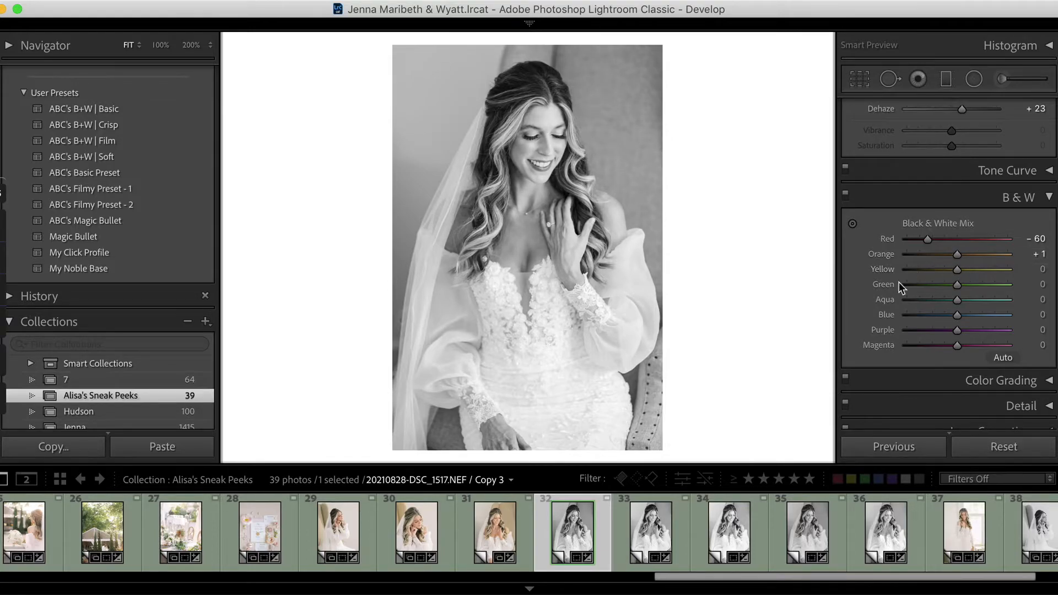
pyautogui.moveTo(957, 268)
pyautogui.mouseDown()
pyautogui.moveTo(923, 269)
pyautogui.moveTo(982, 269)
pyautogui.moveTo(912, 284)
pyautogui.moveTo(956, 285)
pyautogui.mouseUp()
pyautogui.moveTo(958, 315); pyautogui.dragTo(949, 315)
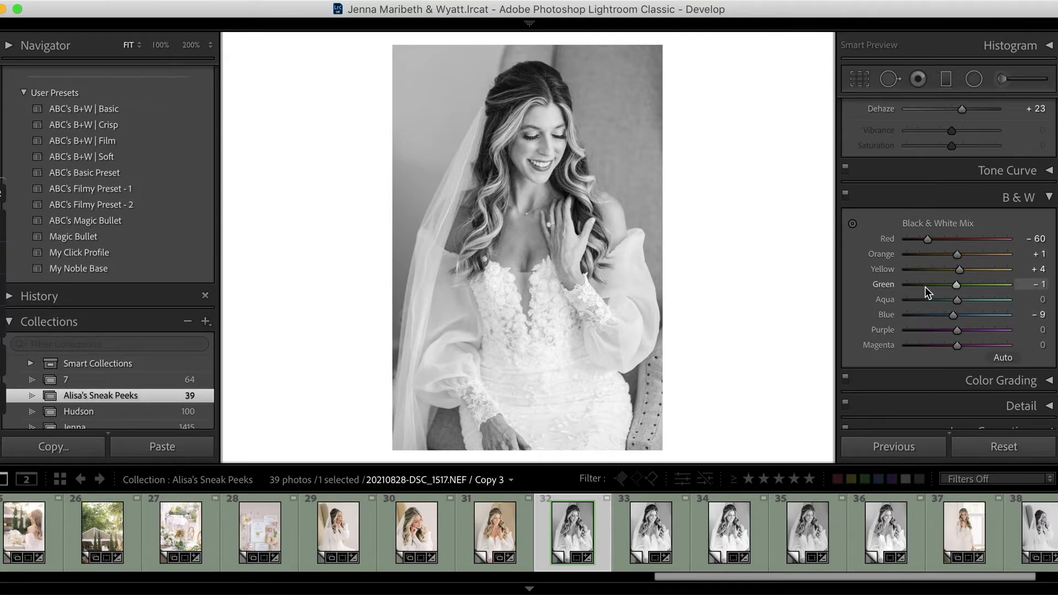
# - Try grain amounts of 43 and 27 on the portrait, and undo the grain change
pyautogui.scroll(-5, 925, 287)
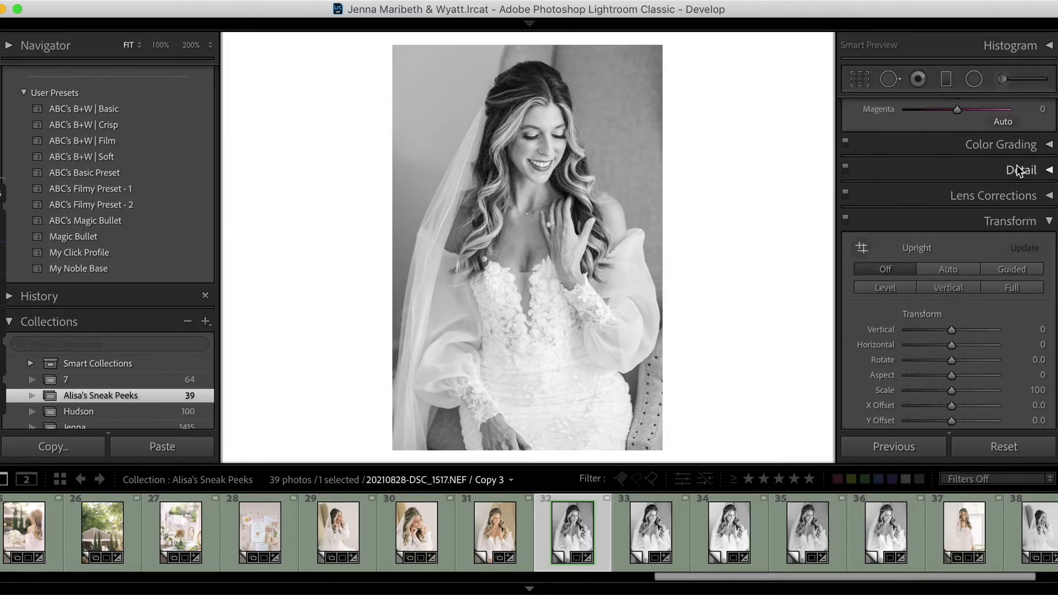
pyautogui.scroll(-4, 1039, 227)
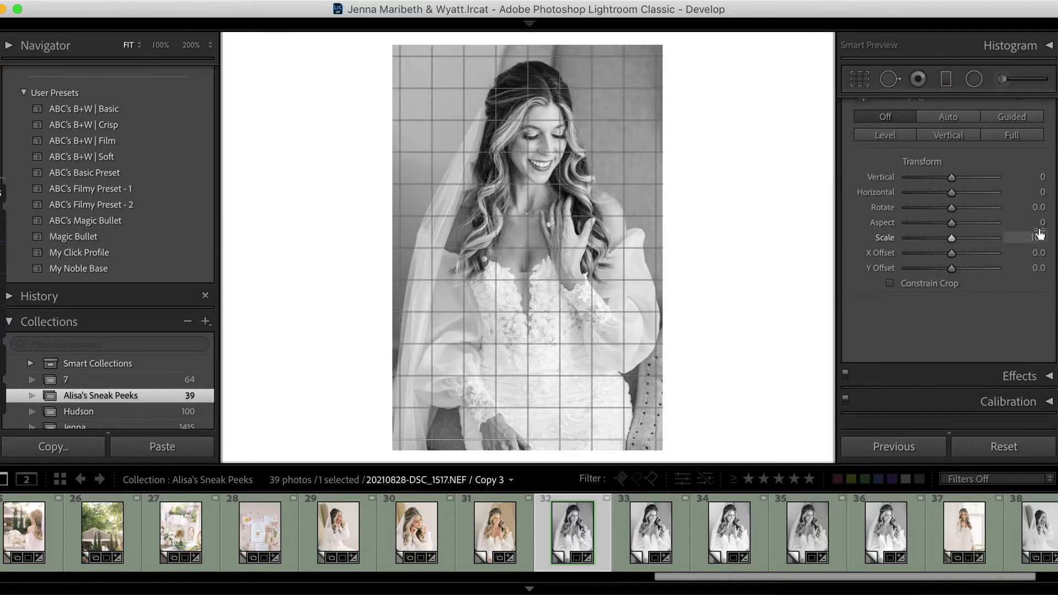
pyautogui.click(1049, 383)
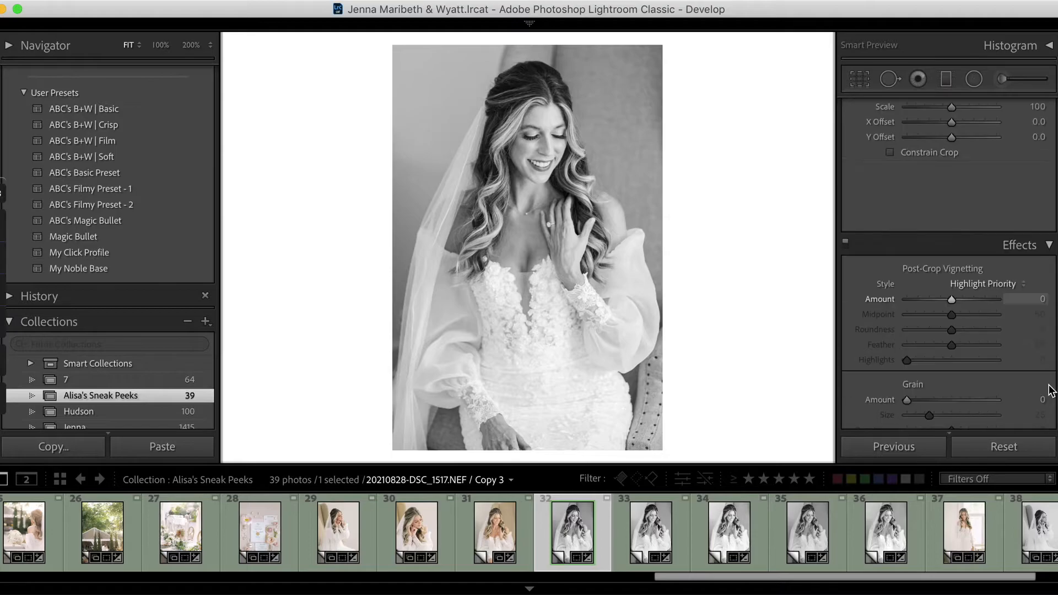
pyautogui.moveTo(906, 387); pyautogui.dragTo(946, 390)
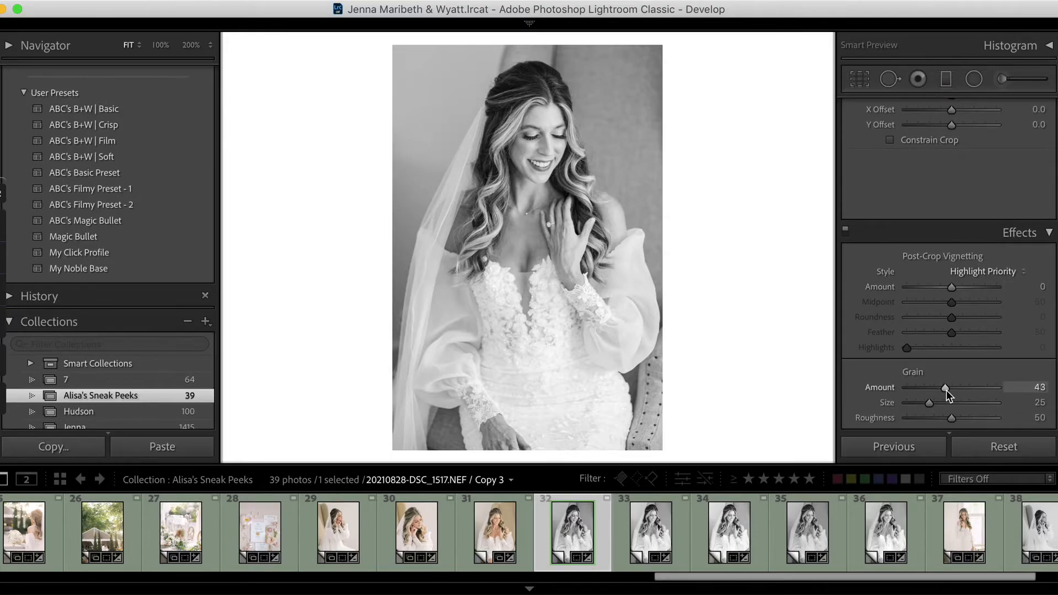
pyautogui.press('z')
pyautogui.moveTo(950, 387)
pyautogui.mouseDown()
pyautogui.moveTo(916, 386)
pyautogui.moveTo(931, 387)
pyautogui.mouseUp()
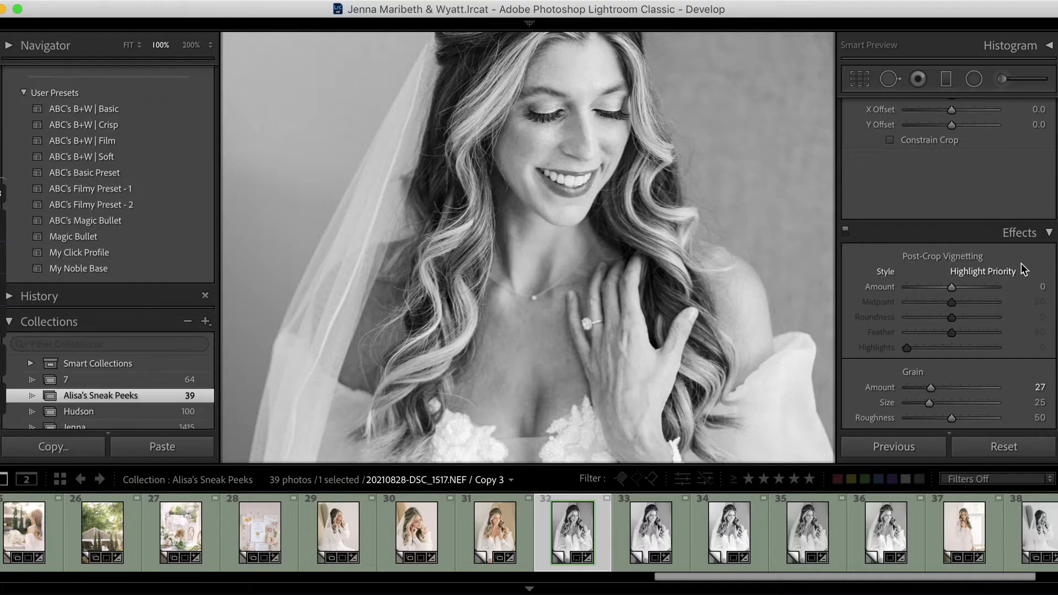
pyautogui.press('super+z')
pyautogui.scroll(-2, 1023, 268)
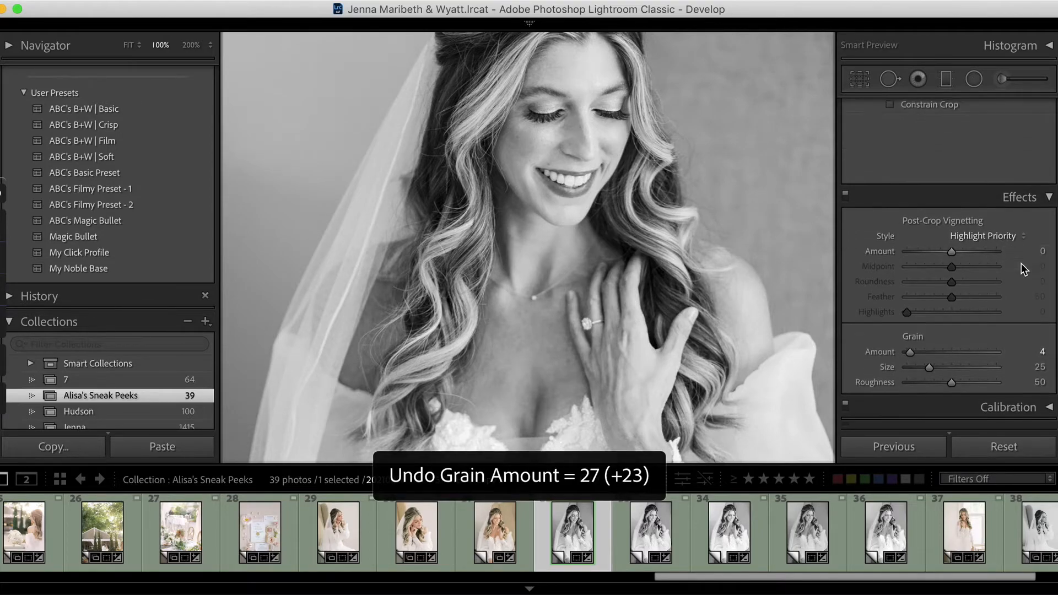
pyautogui.click(1046, 203)
pyautogui.click(769, 252)
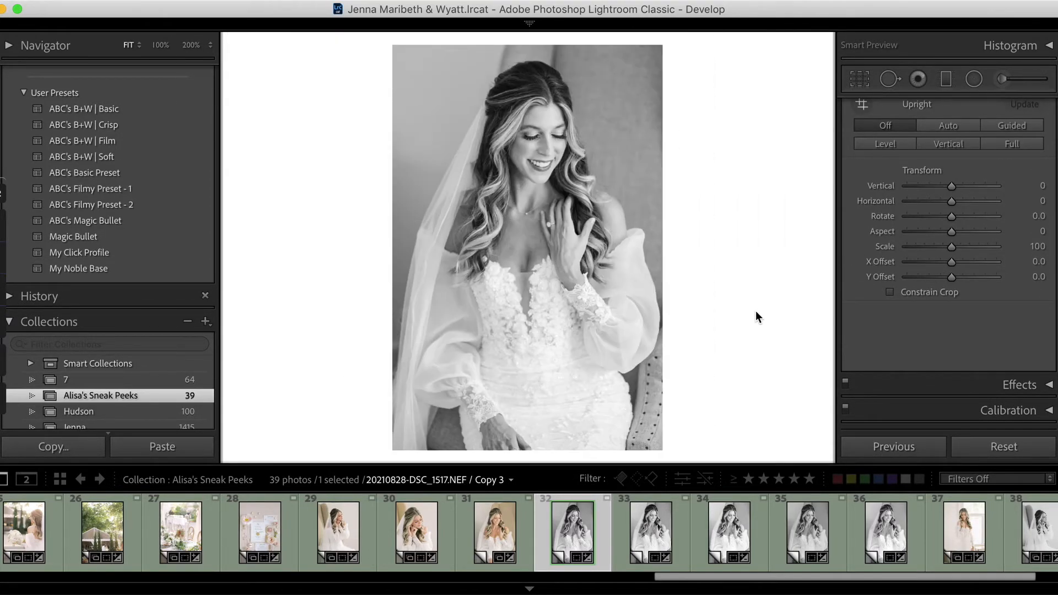
# - Review the Presence and Black & White Mix settings and inspect the portrait's tone curve
pyautogui.scroll(5, 952, 310)
pyautogui.scroll(-5, 953, 309)
pyautogui.scroll(12, 952, 310)
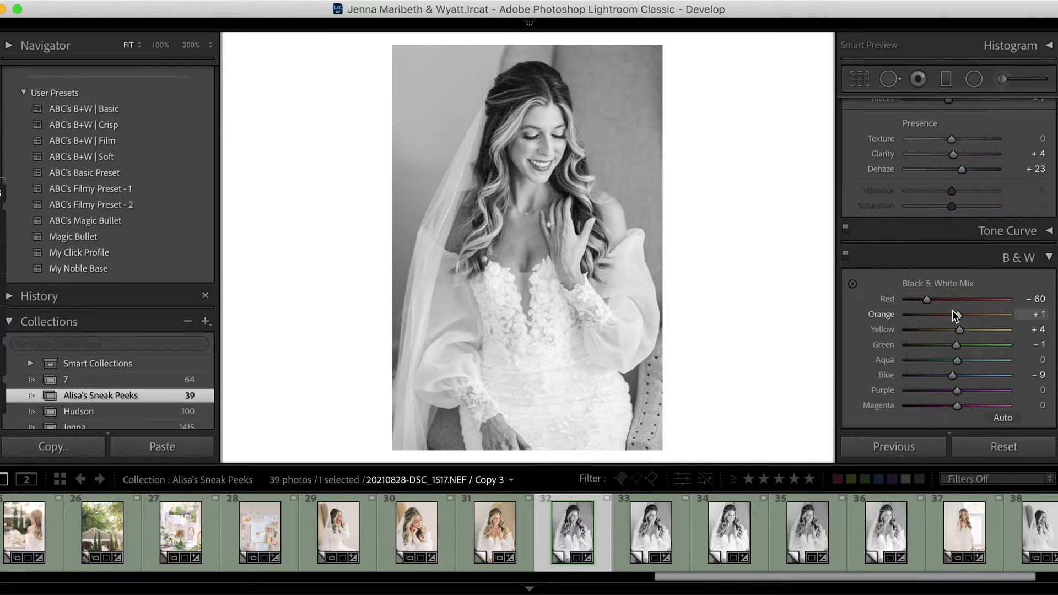
pyautogui.scroll(1, 953, 310)
pyautogui.click(1046, 266)
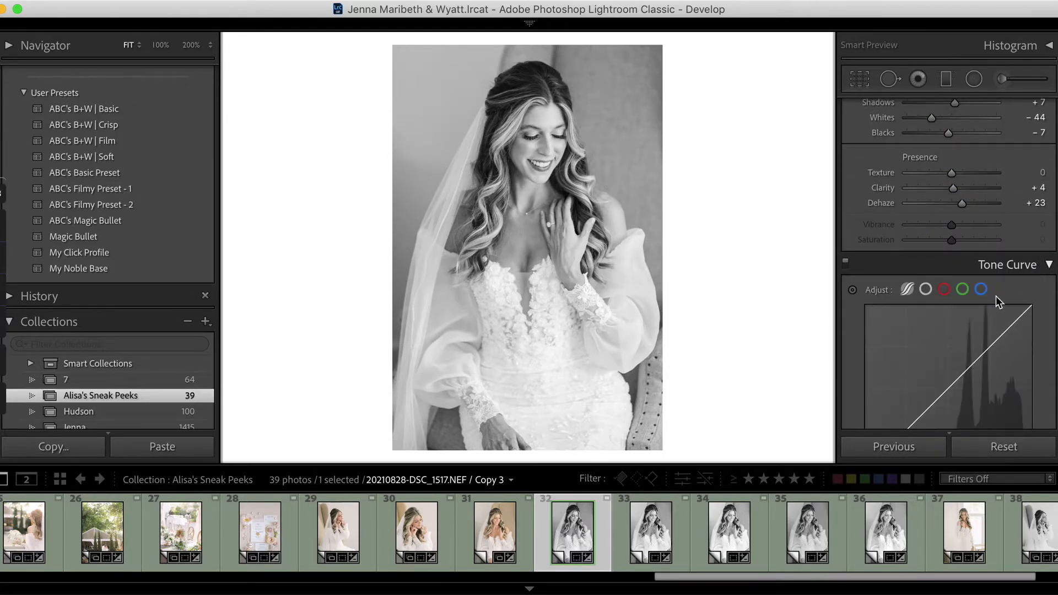
pyautogui.click(1049, 266)
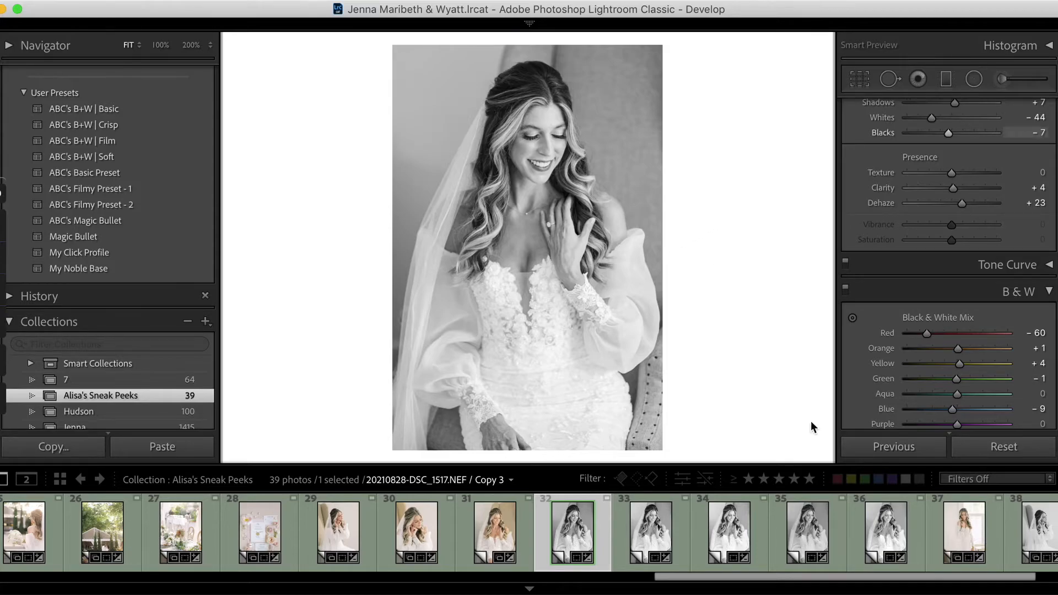
# - Save the current develop settings as a new preset named "My B&W" in the User Presets group
pyautogui.scroll(10, 62, 192)
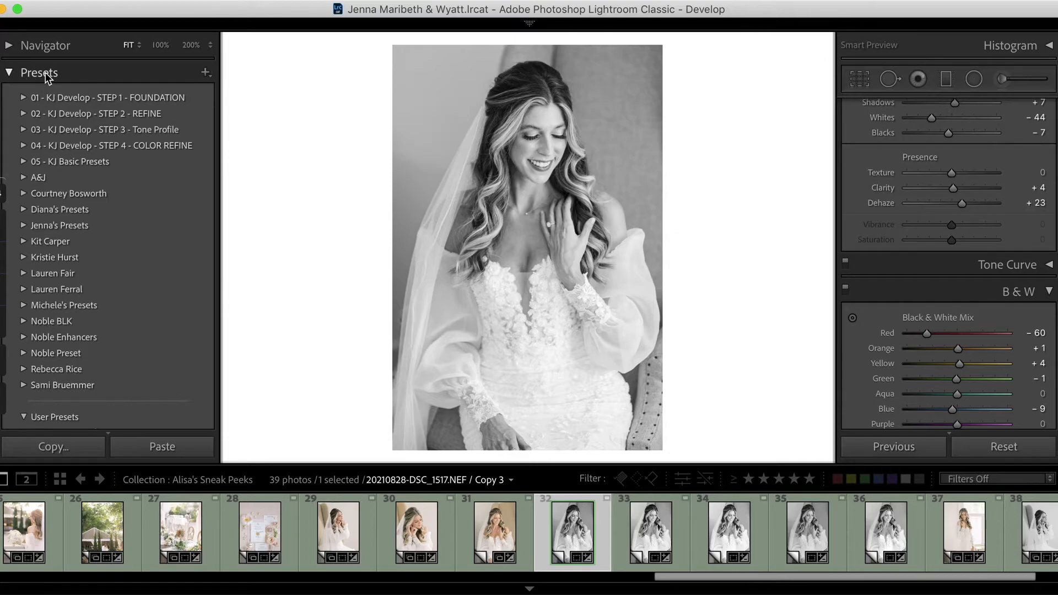
pyautogui.click(205, 72)
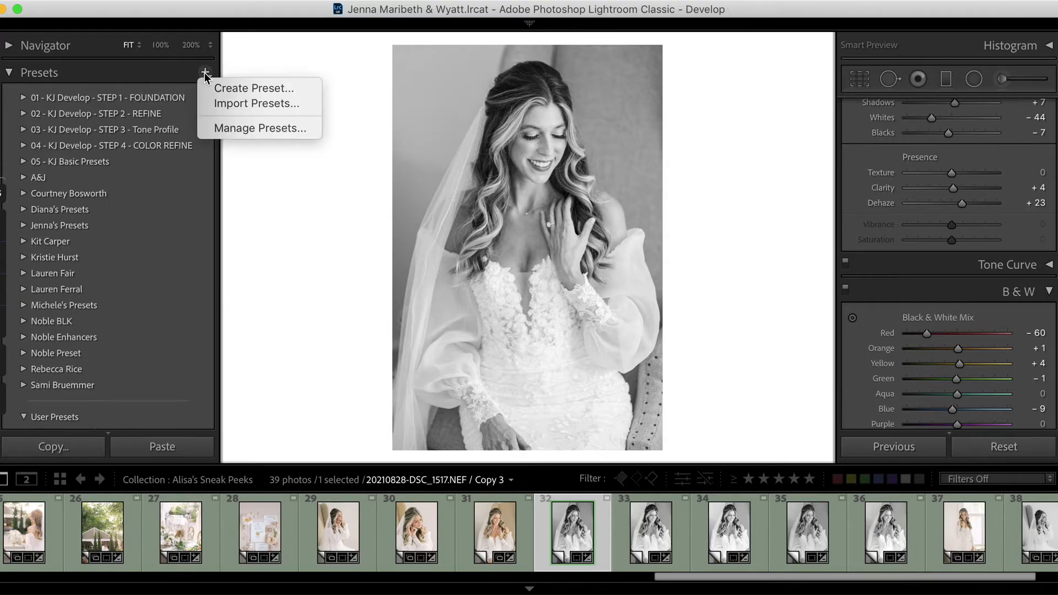
pyautogui.click(230, 86)
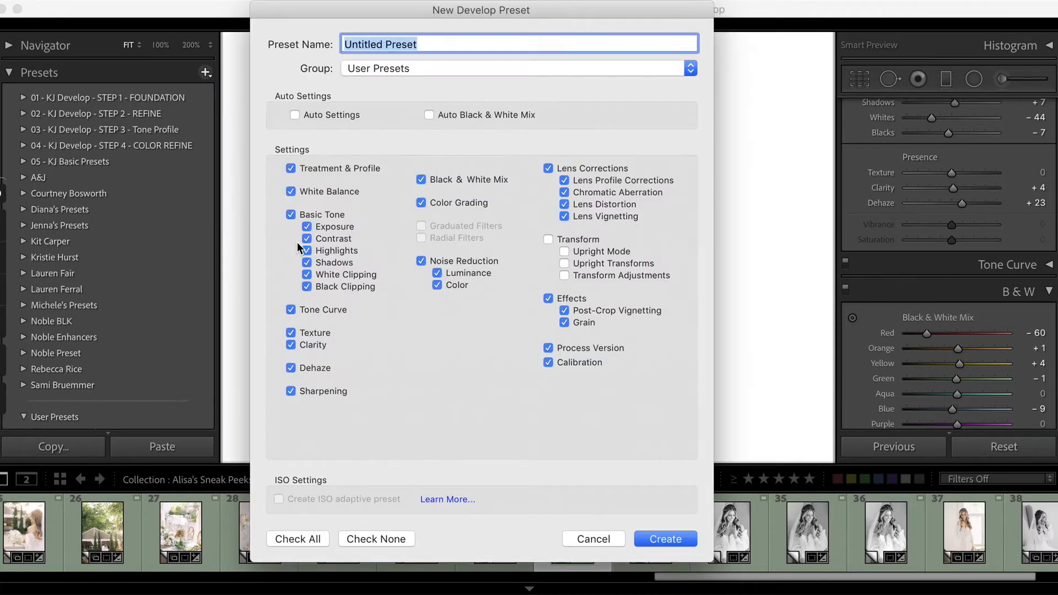
pyautogui.write('My')
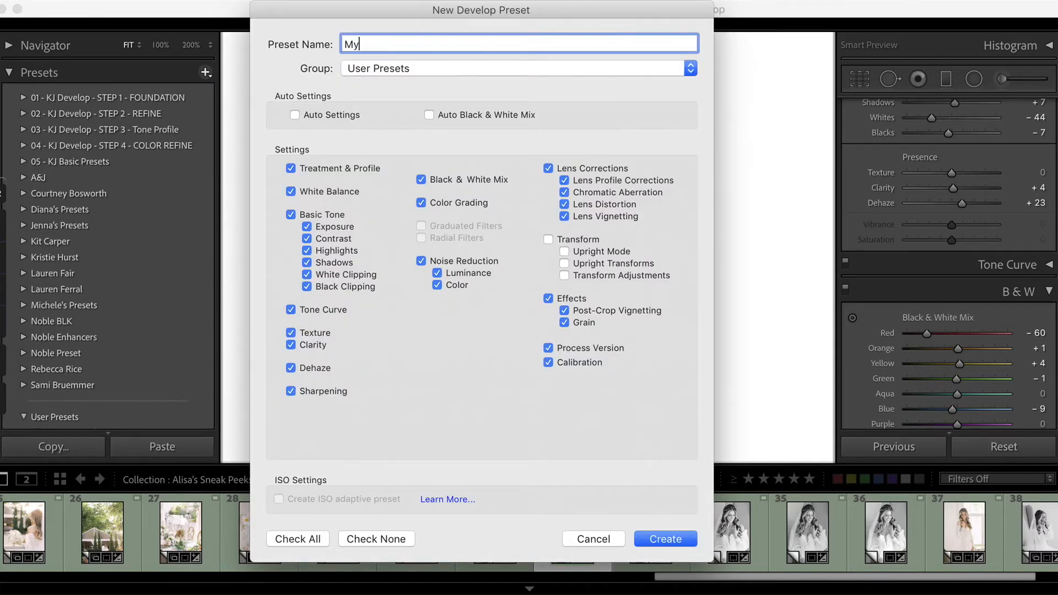
pyautogui.write(' B&W')
pyautogui.click(666, 539)
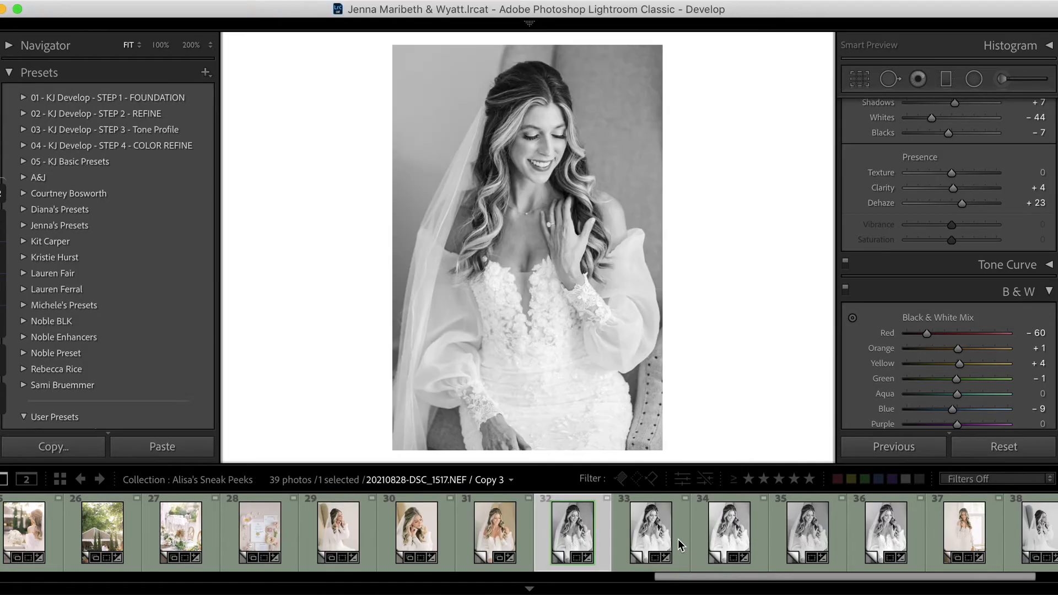
# - Apply the My B&W preset to 20210828-DSC_1508.NEF / Copy 3, check its settings, and return to 20210828-DSC_1517.NEF / Copy 3
pyautogui.scroll(-5, 151, 297)
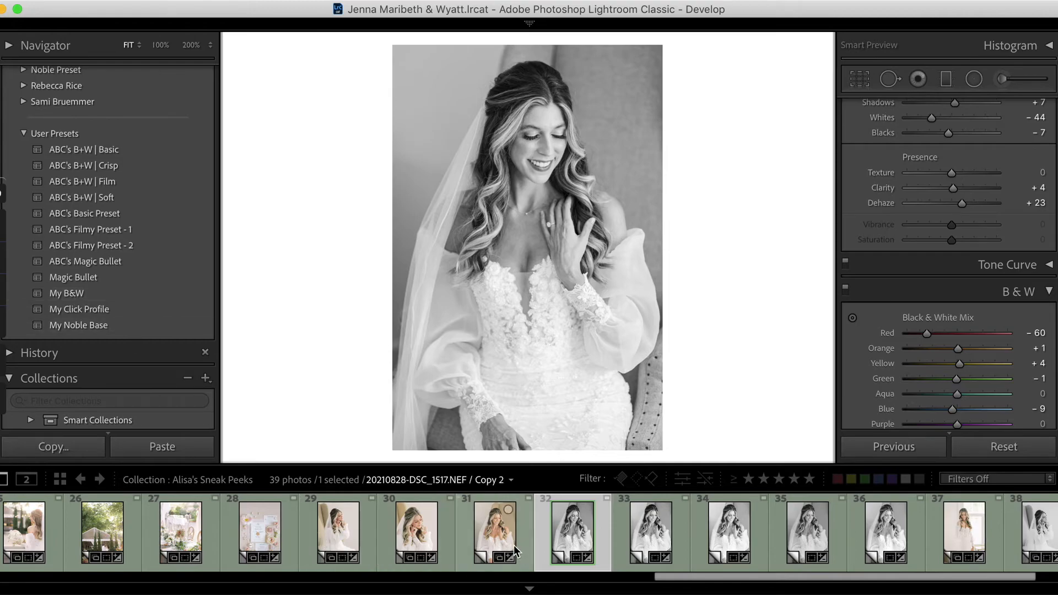
pyautogui.click(425, 539)
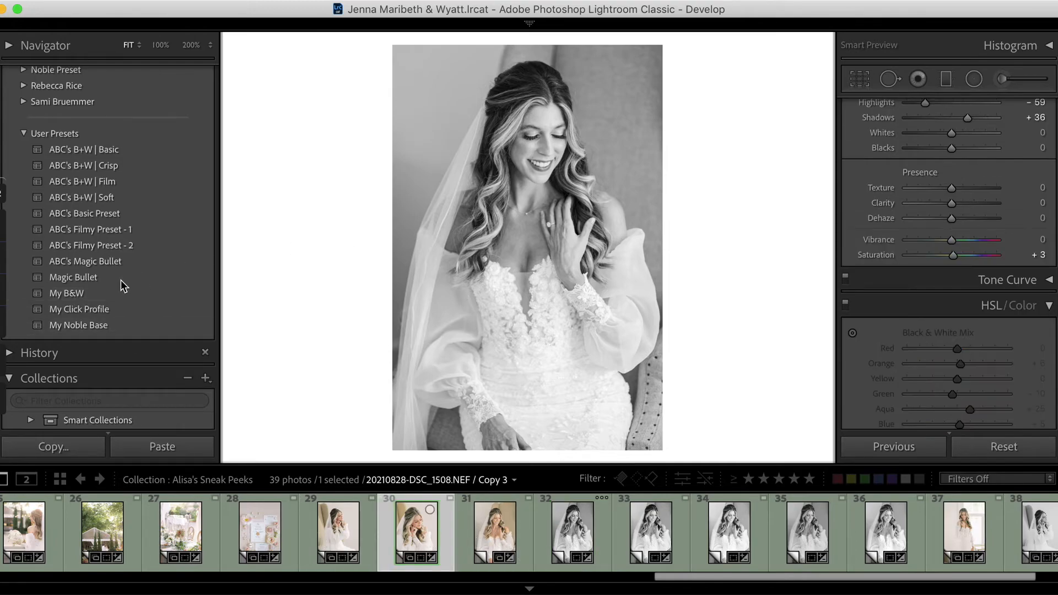
pyautogui.click(75, 295)
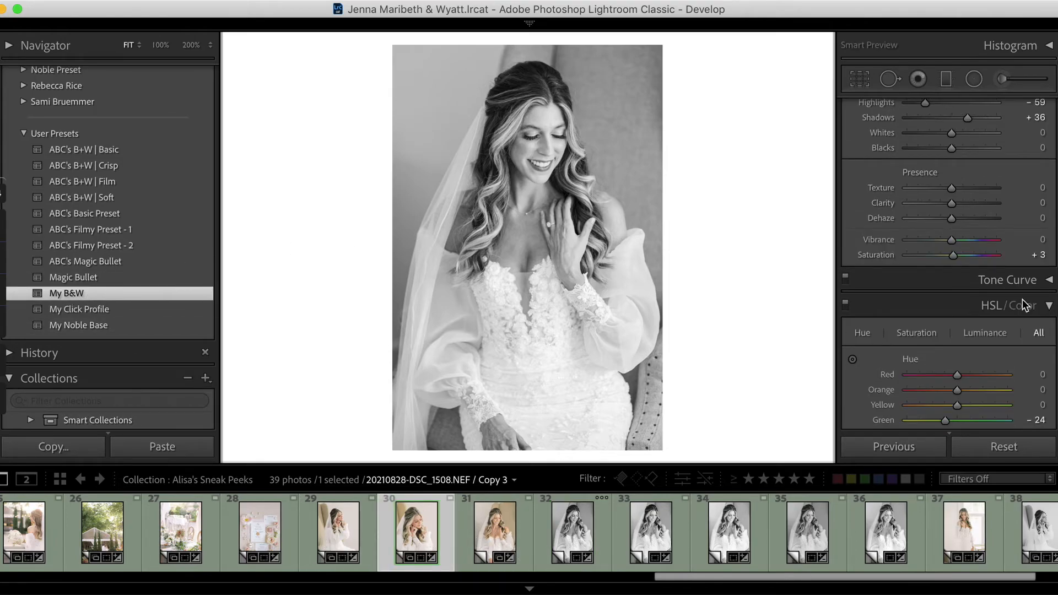
pyautogui.scroll(-2, 995, 306)
pyautogui.scroll(-3, 995, 304)
pyautogui.scroll(8, 996, 304)
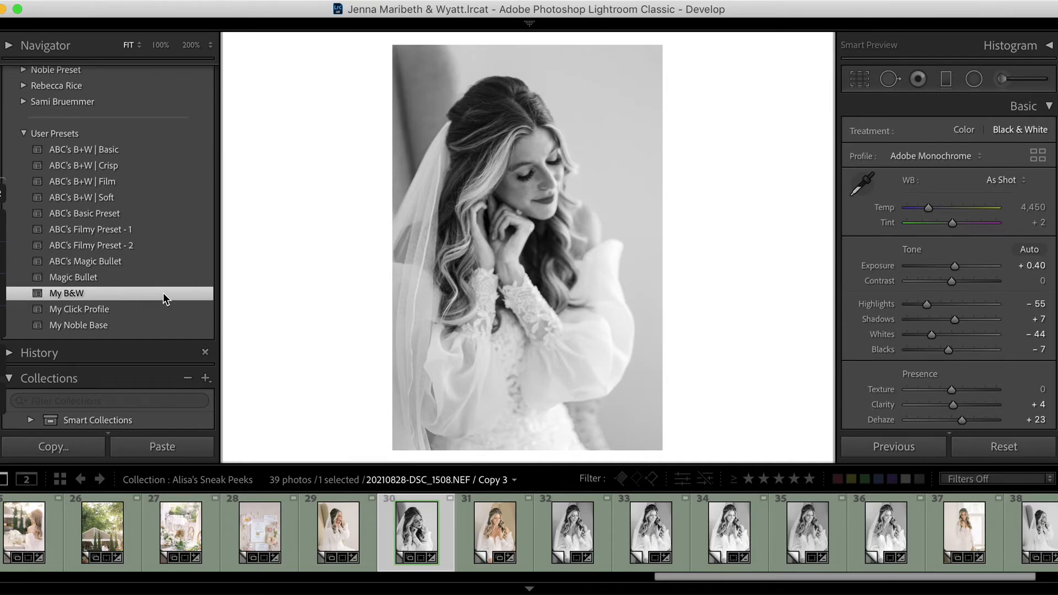
pyautogui.click(599, 539)
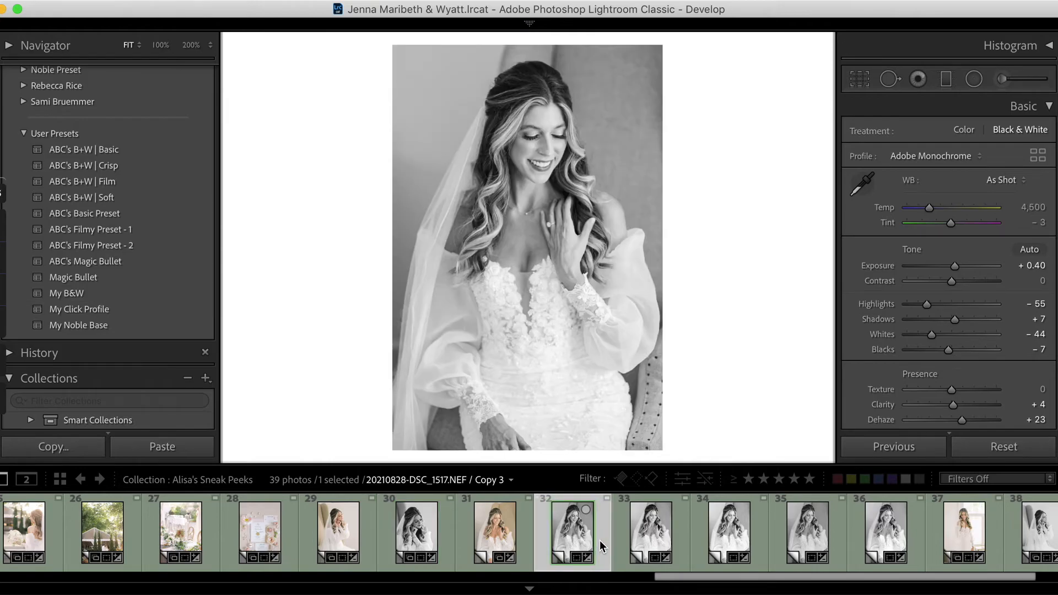